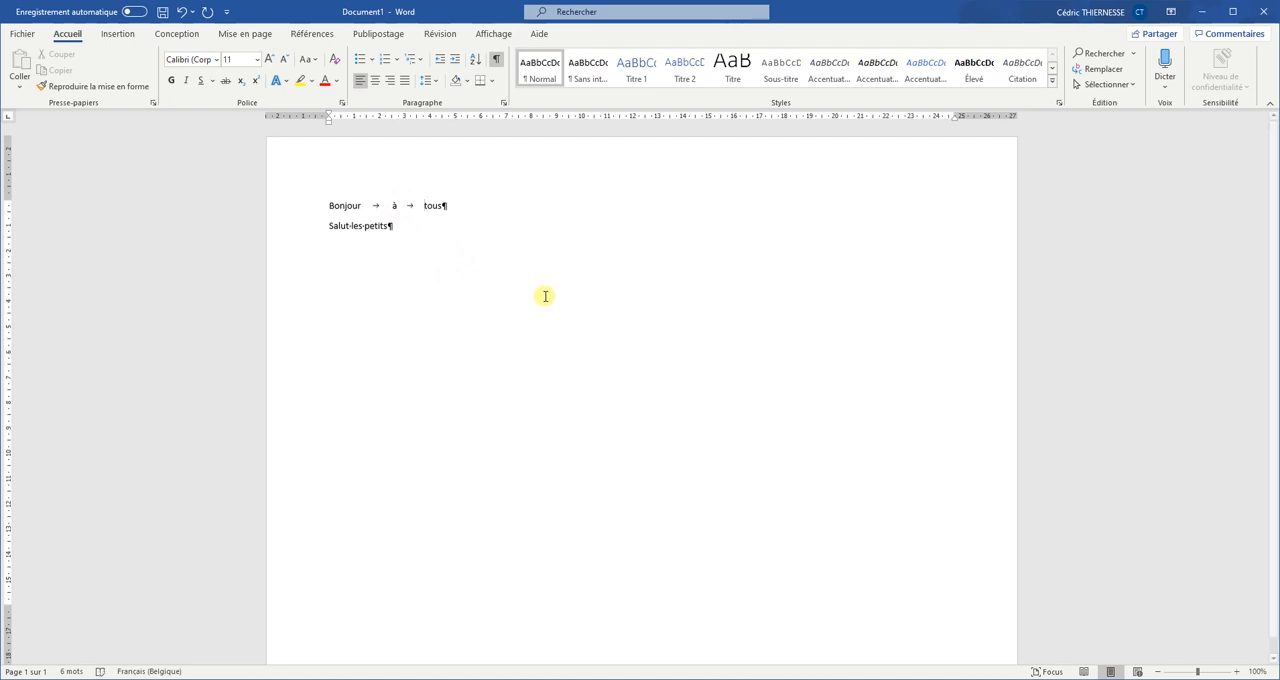
Step: Replace the spaces between the words of the "Salut les petits" line with tabs
click(352, 225)
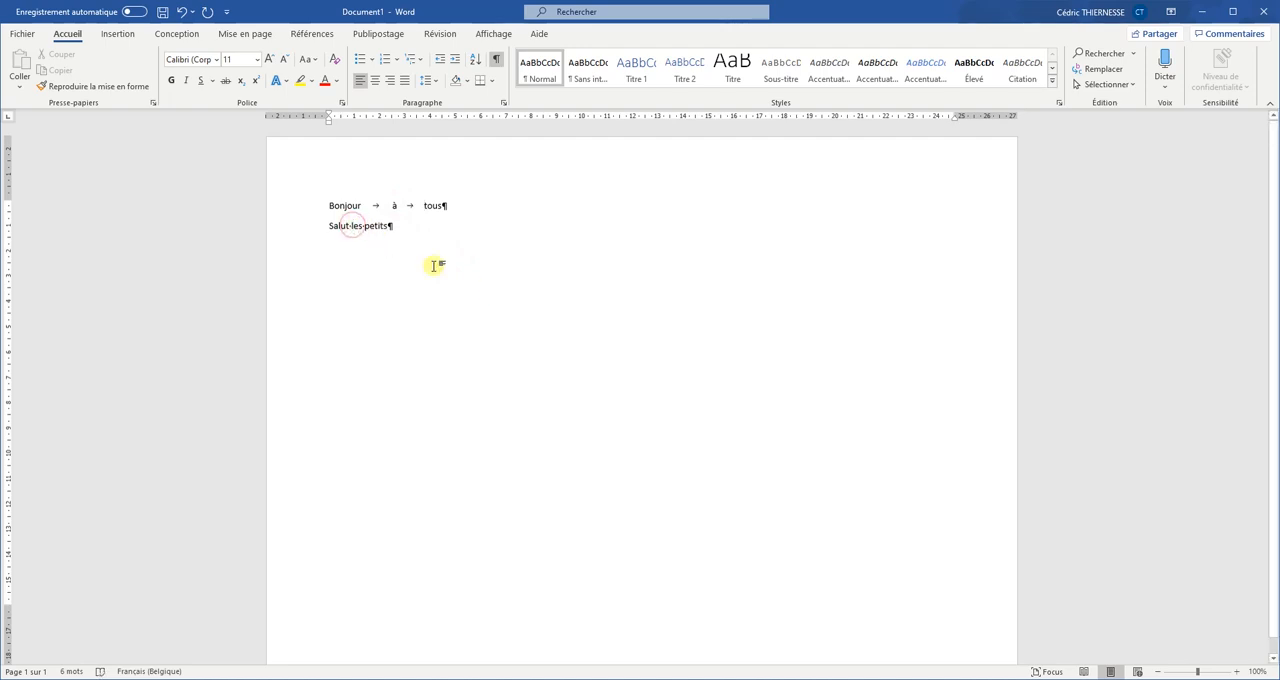
key(Tab)
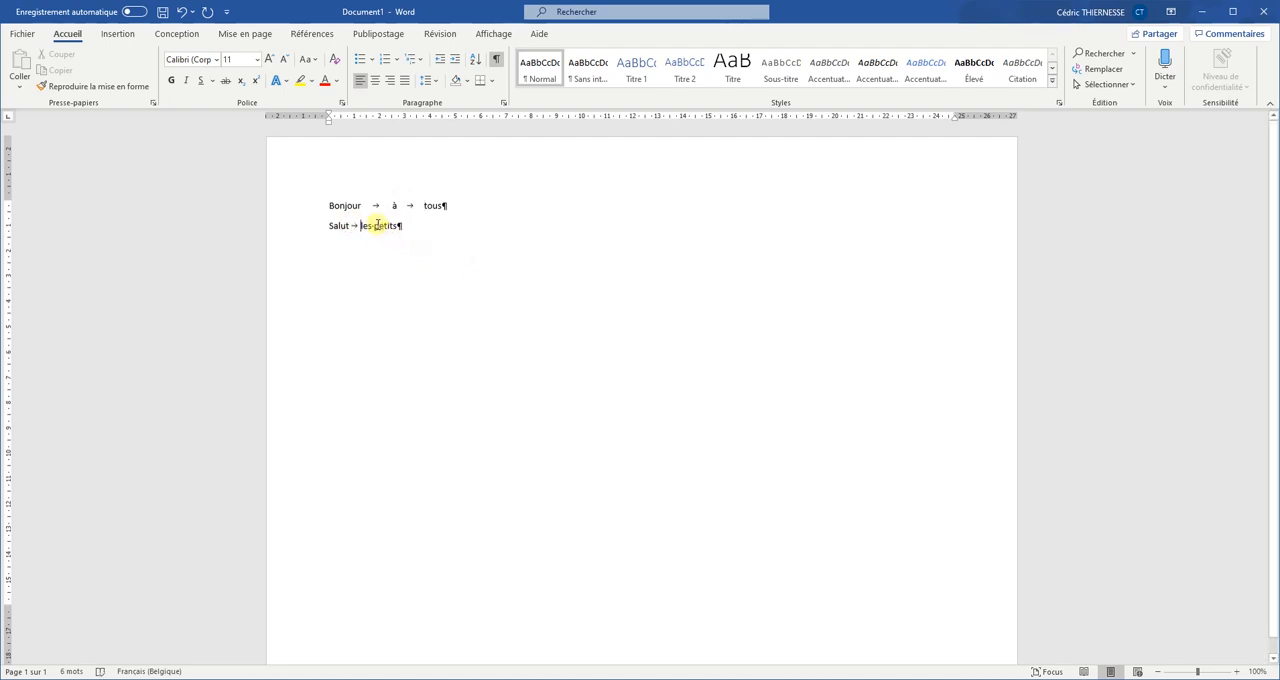
click(375, 225)
key(BackSpace)
key(Tab)
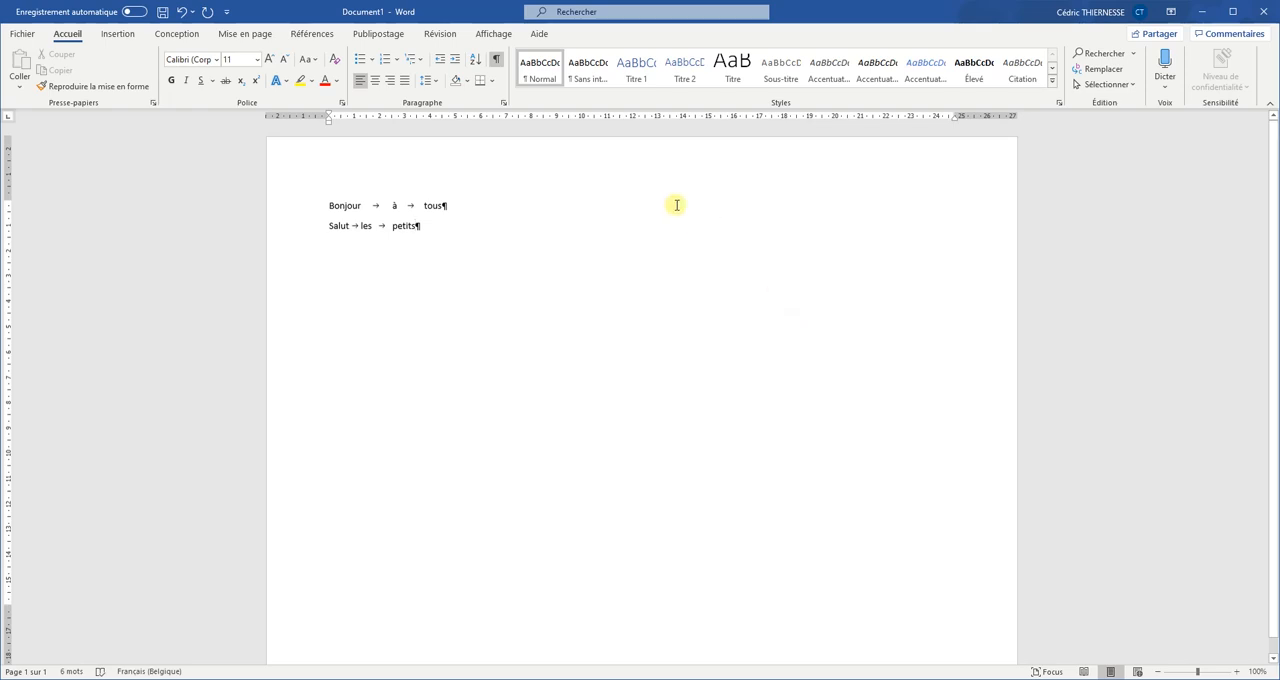
Step: View the tab stop settings of the "Salut les petits" paragraph and close them without changes
click(505, 104)
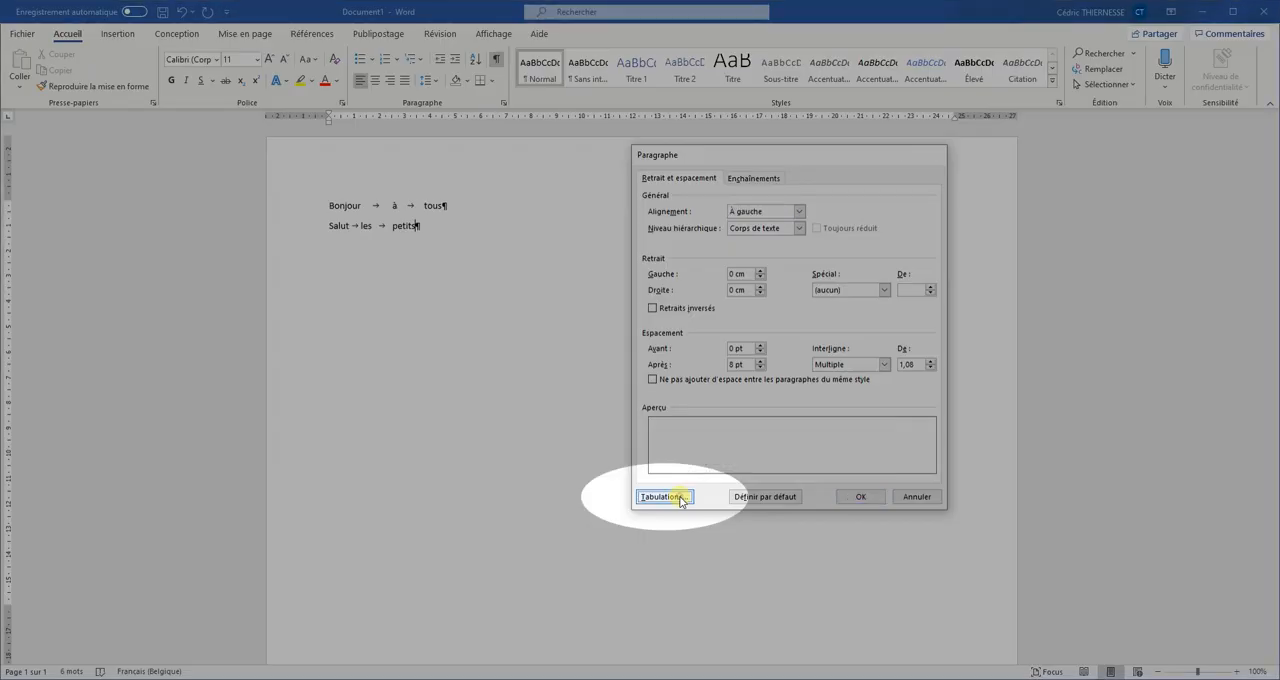
click(687, 497)
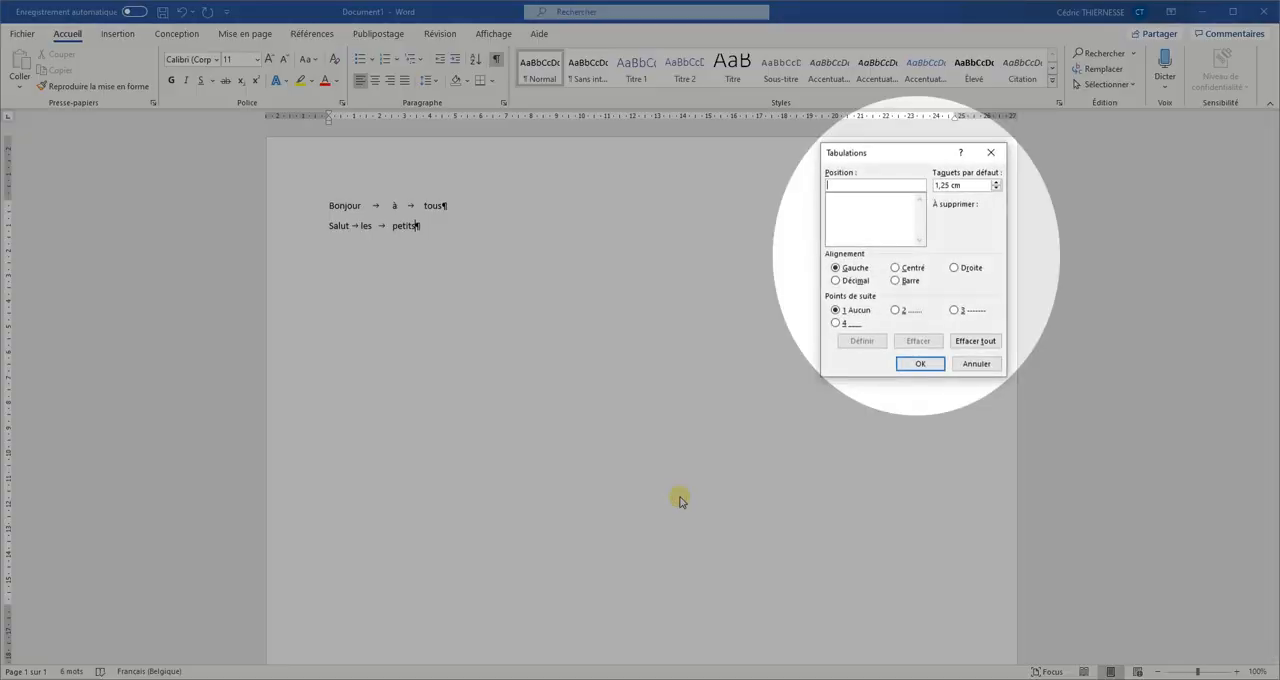
click(975, 366)
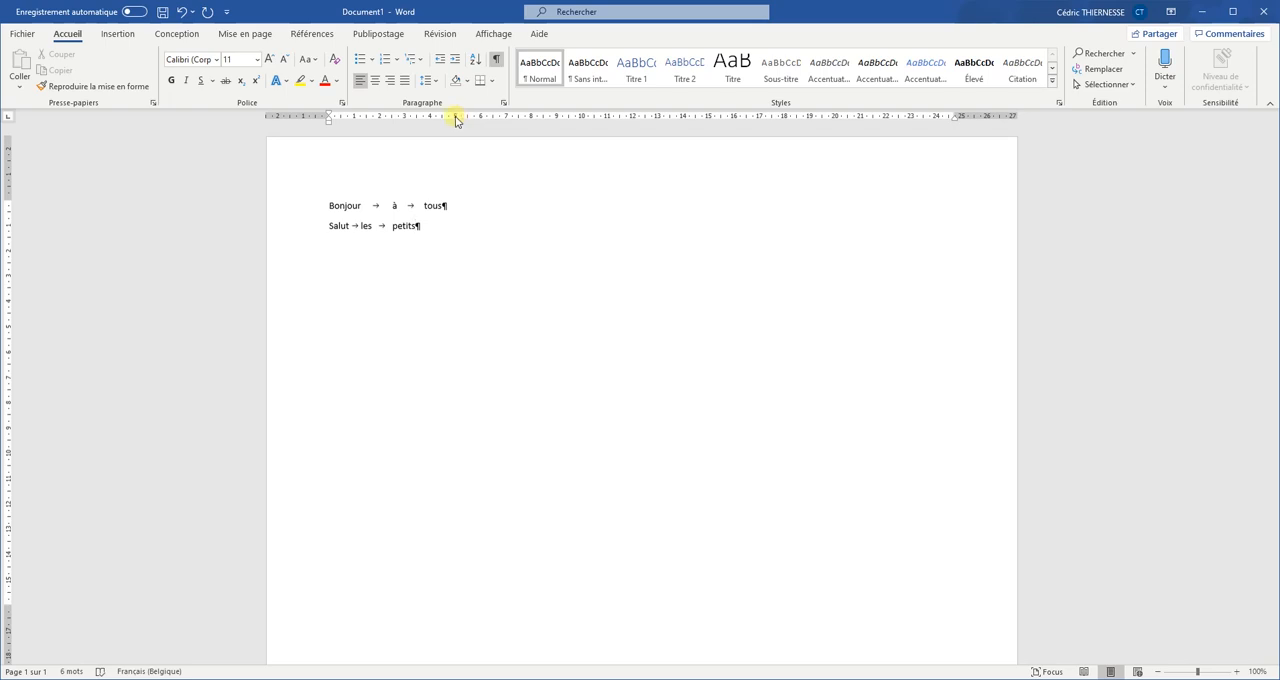
Step: Try a left tab stop at 5 cm on the "Salut les petits" line and clear it again
double_click(456, 117)
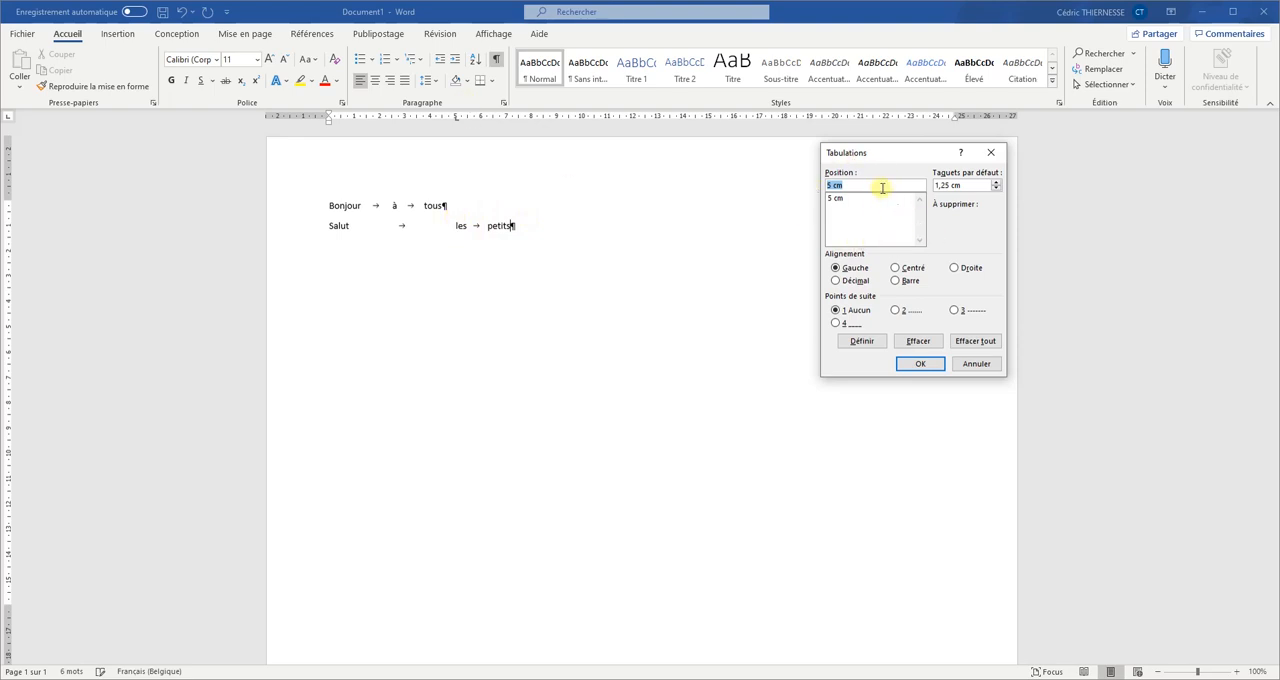
click(838, 198)
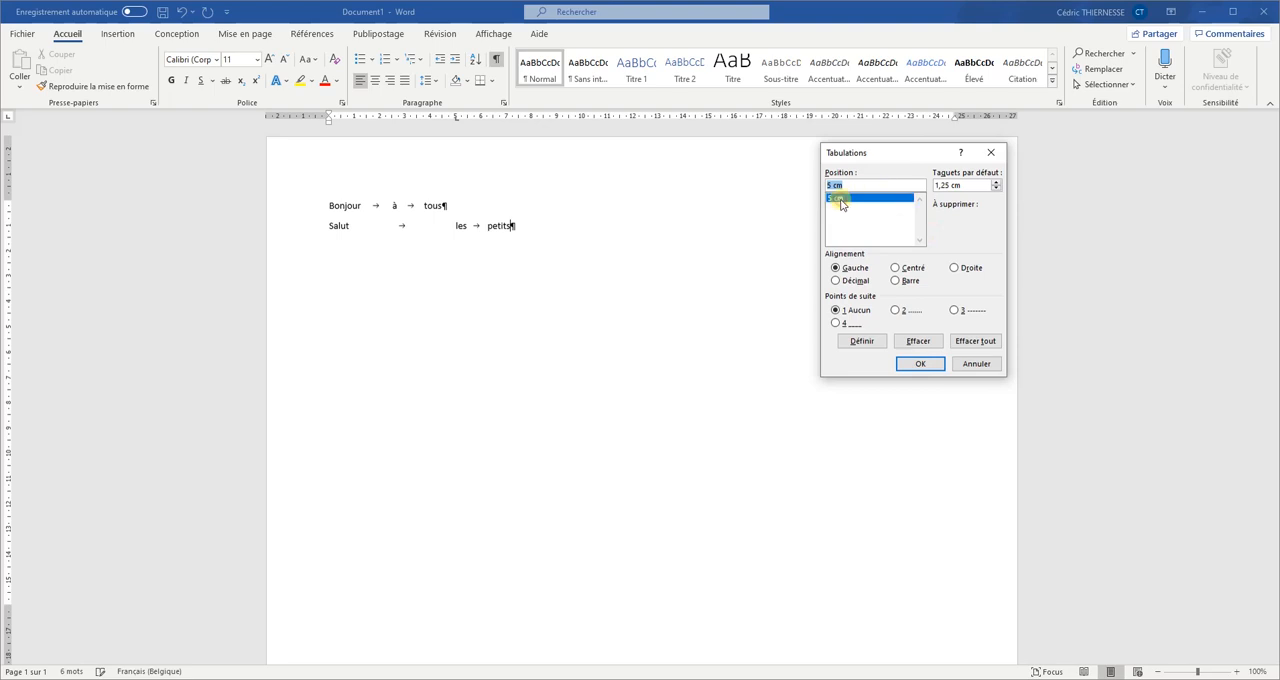
click(928, 340)
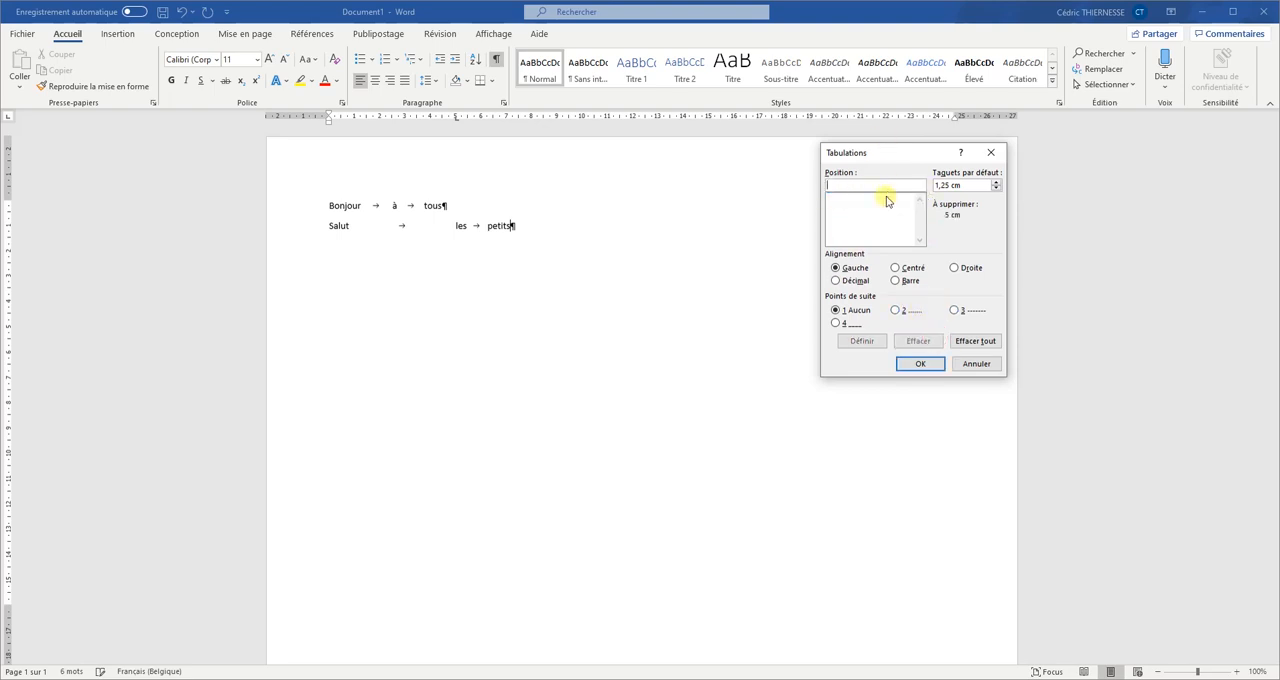
click(921, 364)
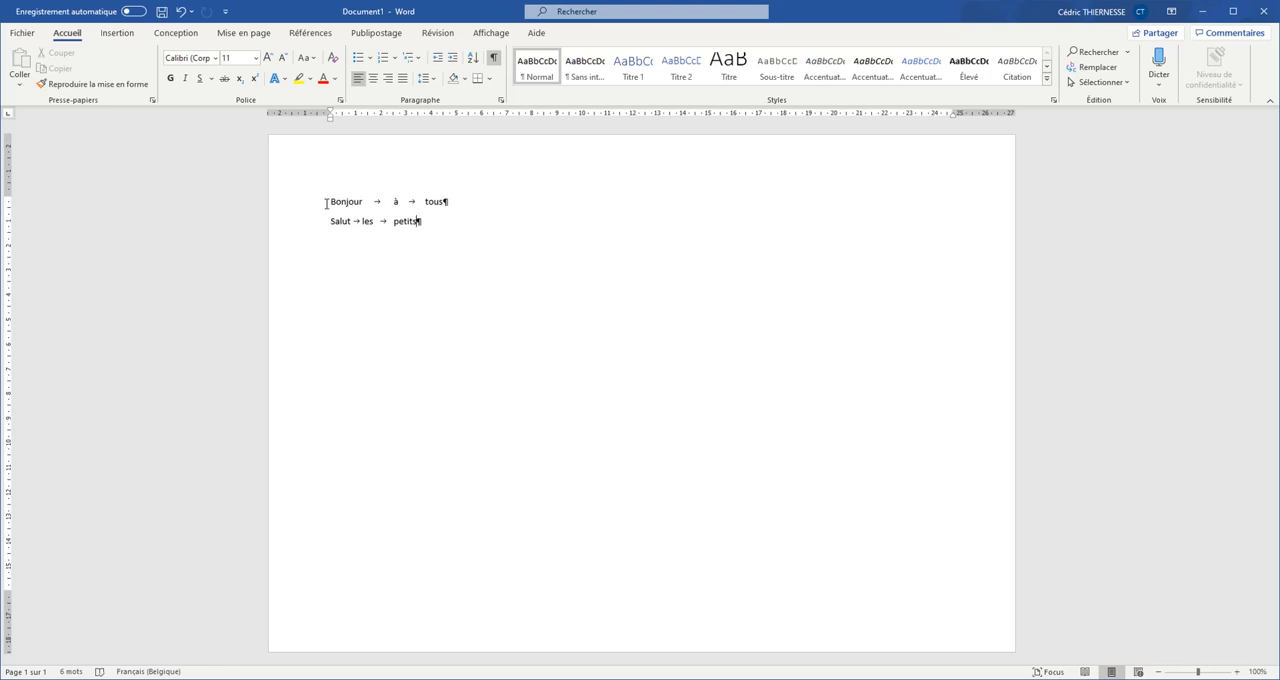
Step: Define a left-aligned tab stop at 5 cm without a leader for both text lines
mouse_move(324, 203)
mouse_down()
mouse_move(449, 201)
mouse_move(459, 221)
mouse_up()
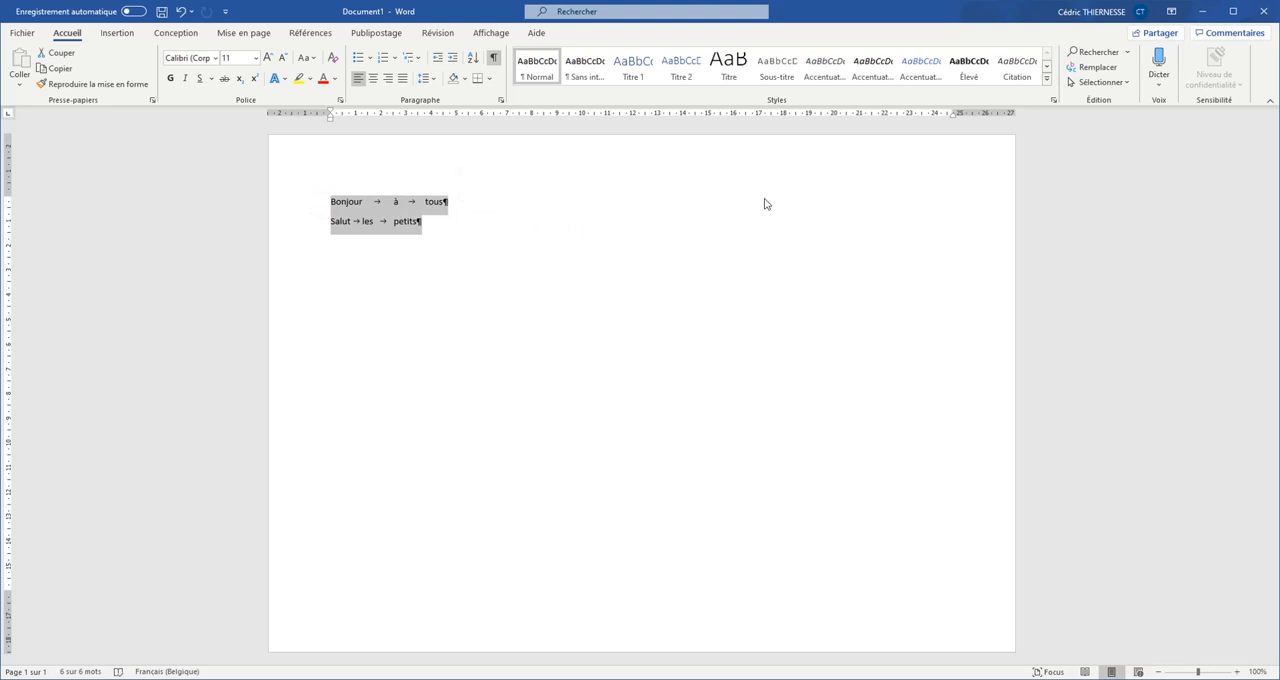
click(501, 102)
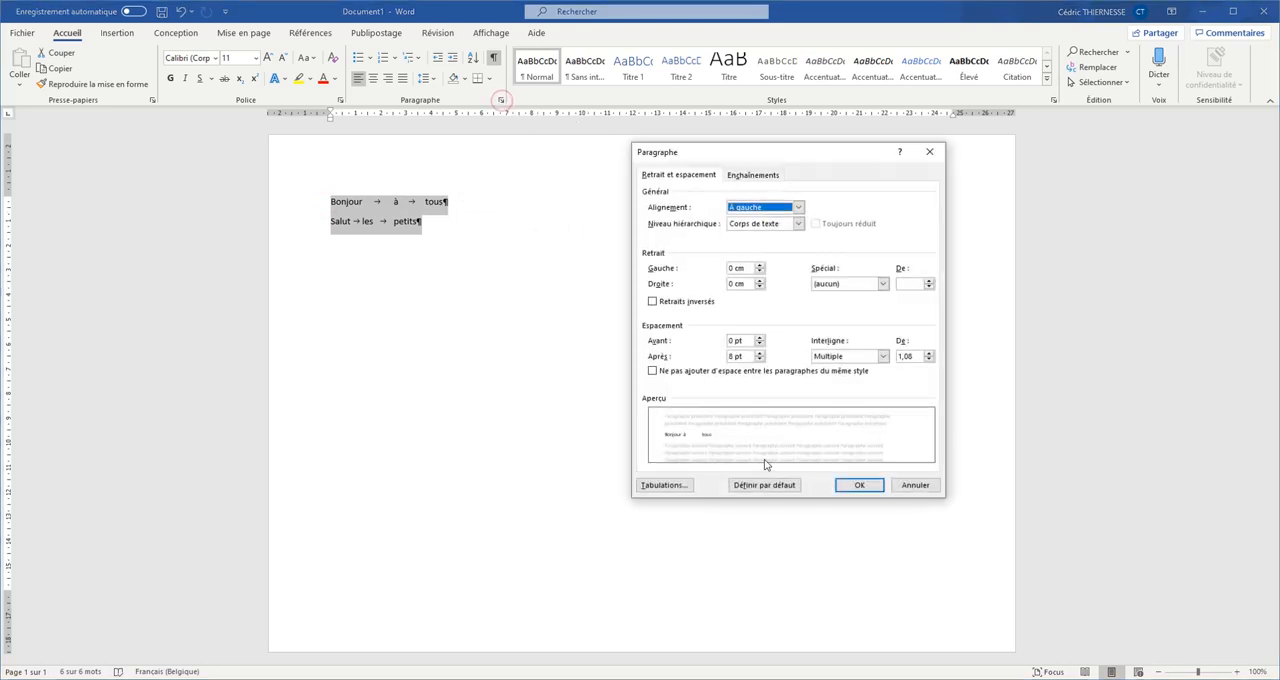
click(686, 488)
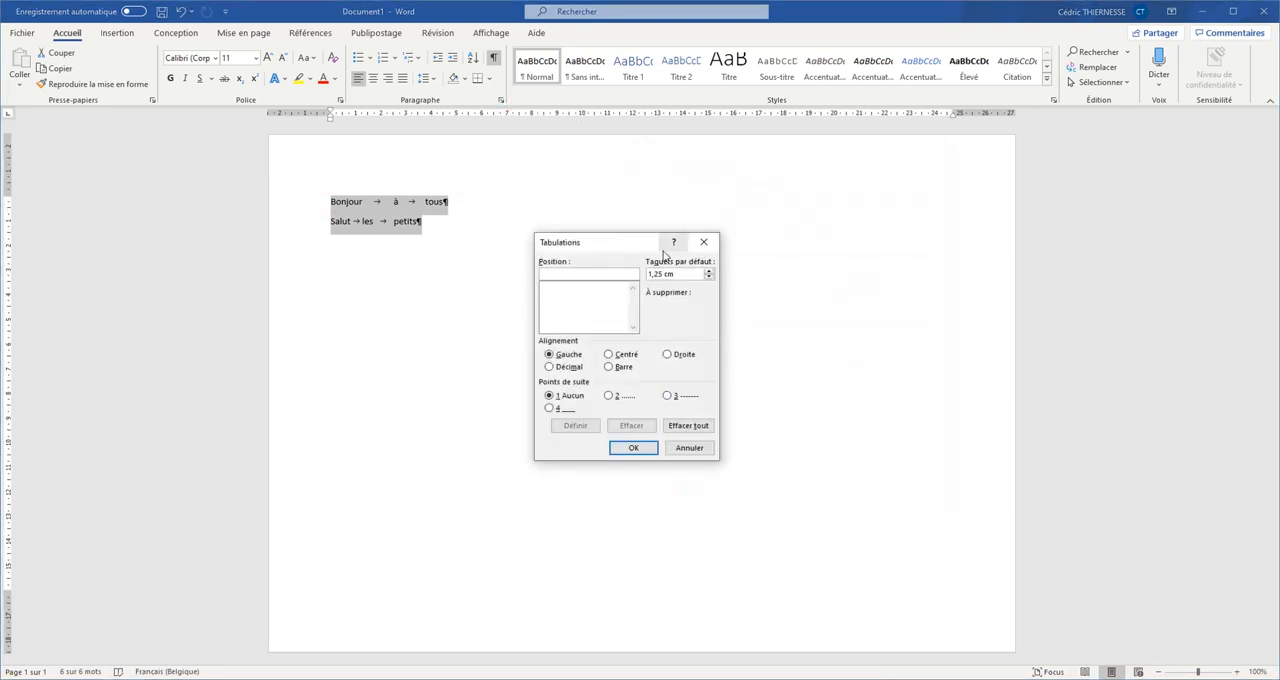
drag(645, 244, 787, 210)
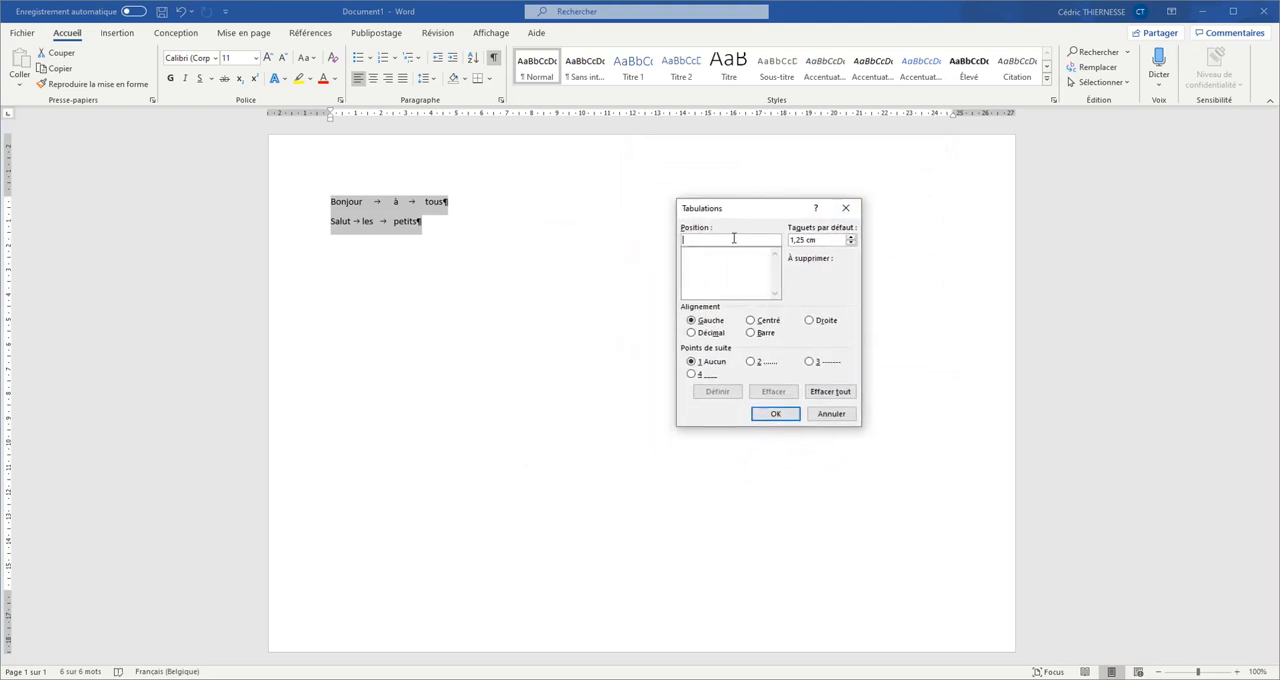
text(5cm)
click(711, 392)
Step: Add a centred tab stop at 10,5 cm with dotted leader style 2 to both lines and apply the tab settings
text(10,5)
click(752, 321)
click(751, 362)
click(735, 391)
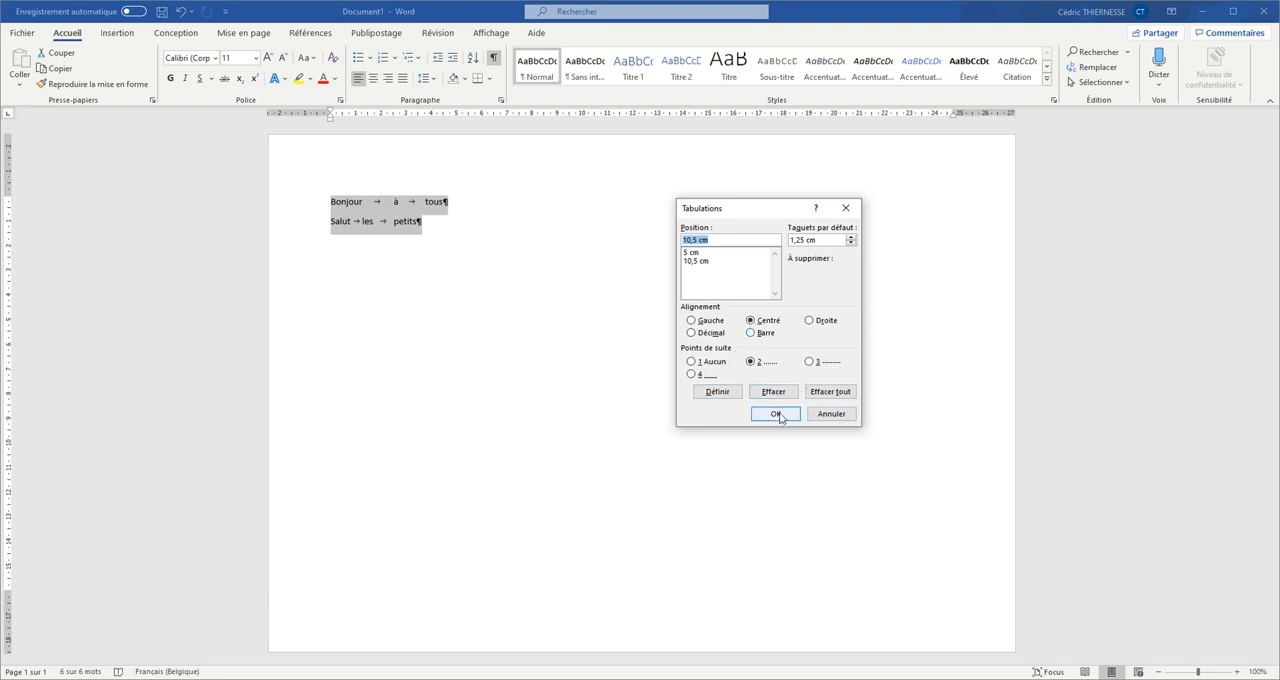
click(777, 414)
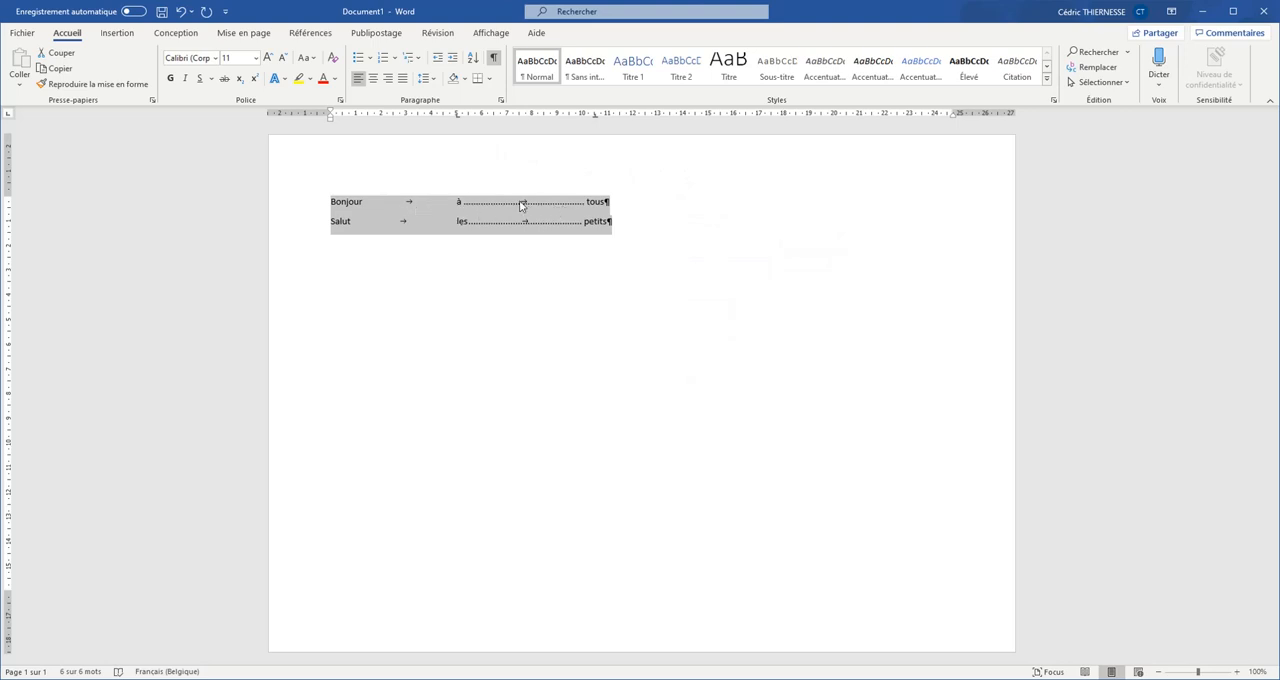
click(566, 266)
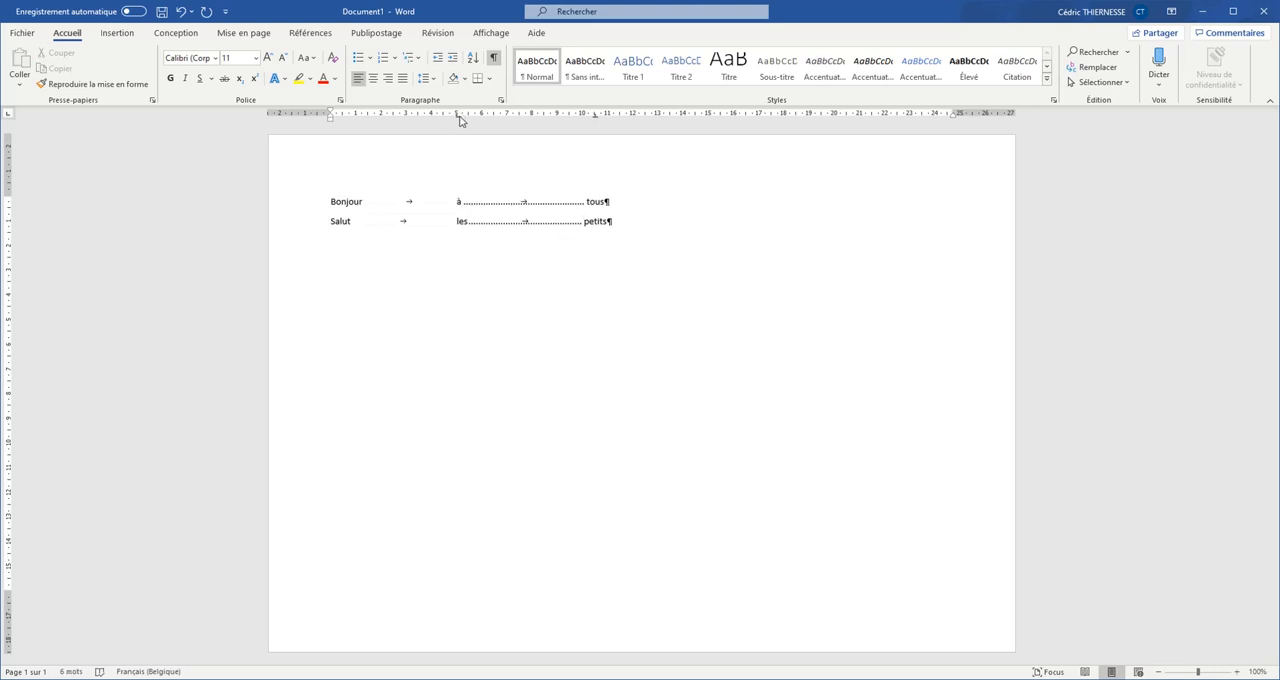
Step: Examine the two tab stop markers on the ruler and the dotted tabs in both lines
drag(459, 116, 460, 117)
drag(596, 119, 596, 122)
double_click(466, 204)
double_click(470, 220)
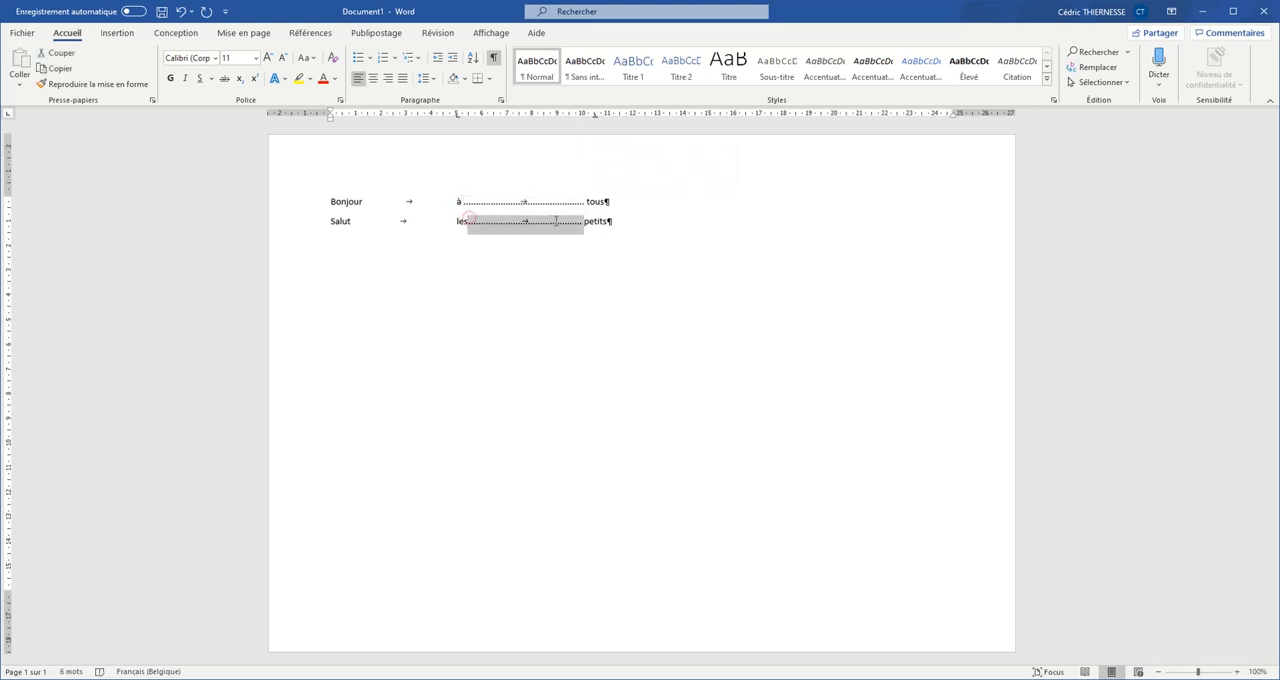
click(565, 267)
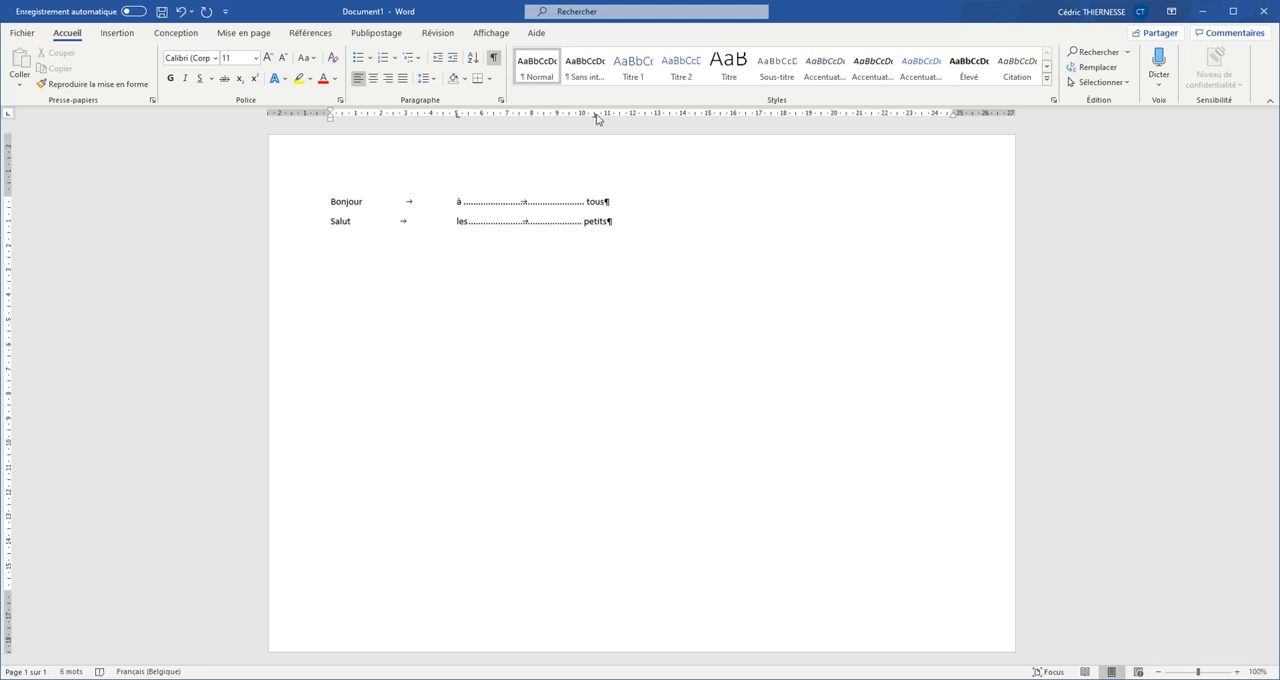
mouse_move(596, 114)
mouse_down()
mouse_move(669, 114)
mouse_move(597, 122)
mouse_up()
Step: Move the tab stops of both lines along the ruler, the second to 17 cm and the first to 8,75 cm
drag(625, 221, 306, 201)
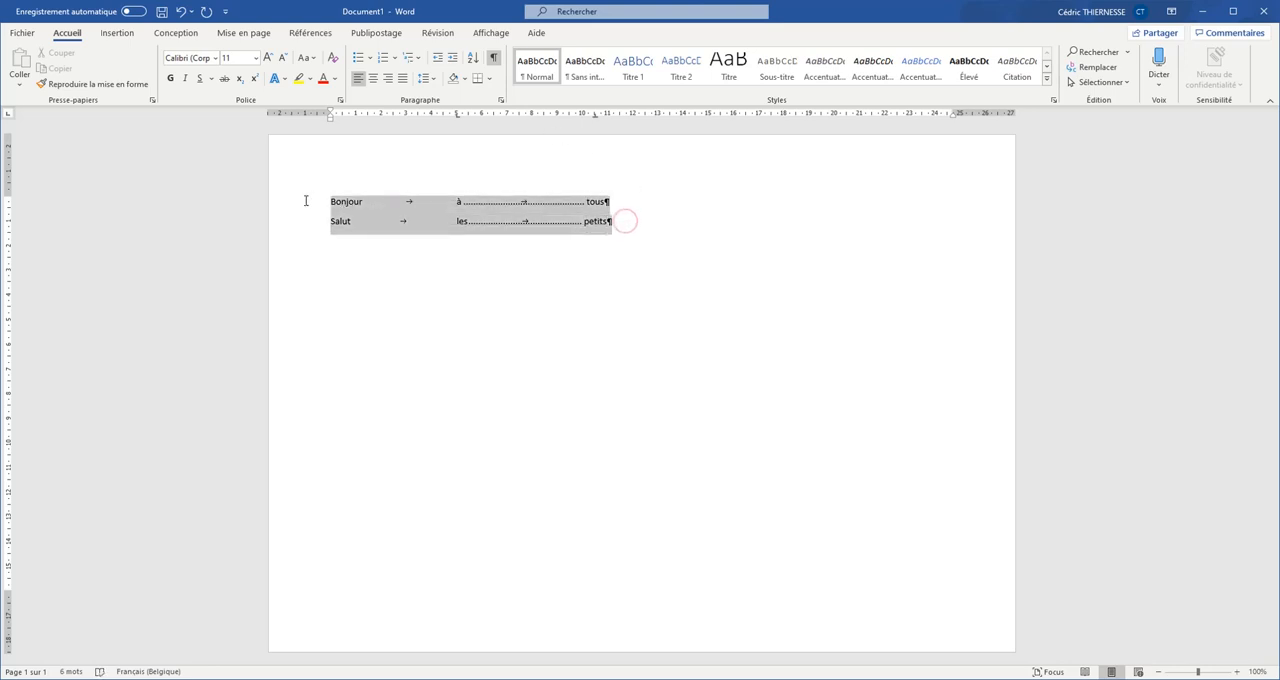
drag(596, 121, 763, 119)
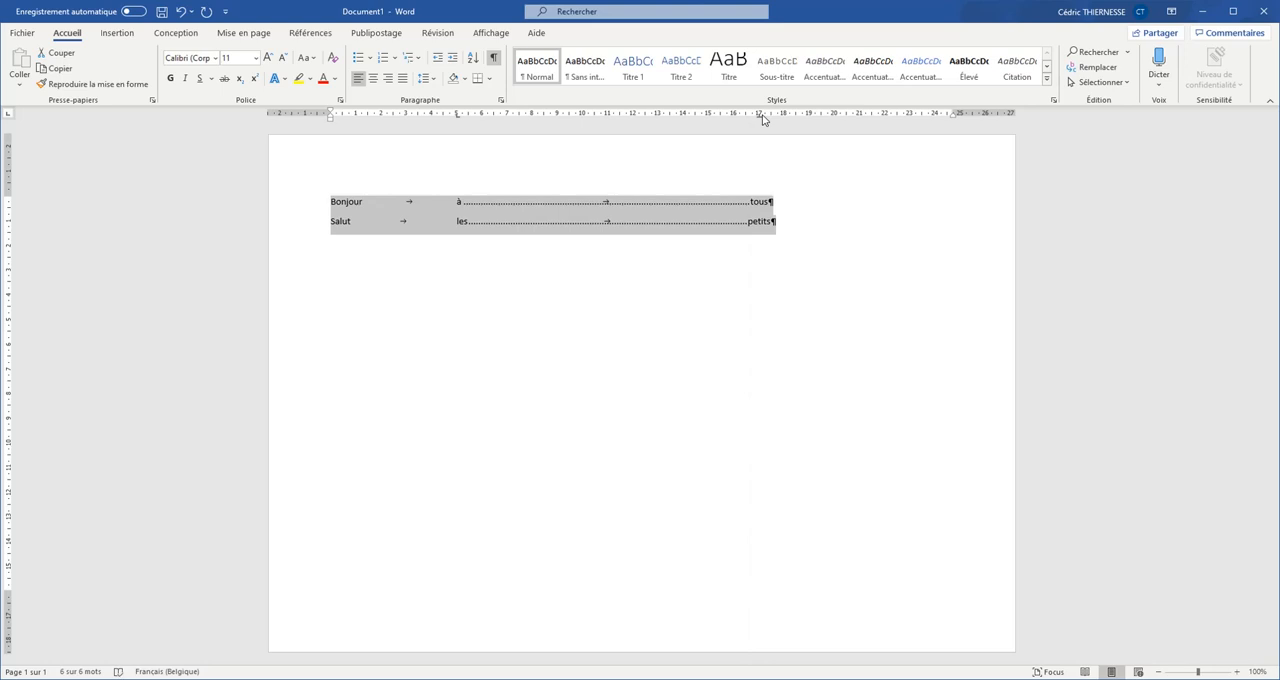
drag(458, 121, 553, 120)
Step: Give the 8,75 cm tab stop of both lines dotted leader style 2 and hide the formatting marks
double_click(551, 121)
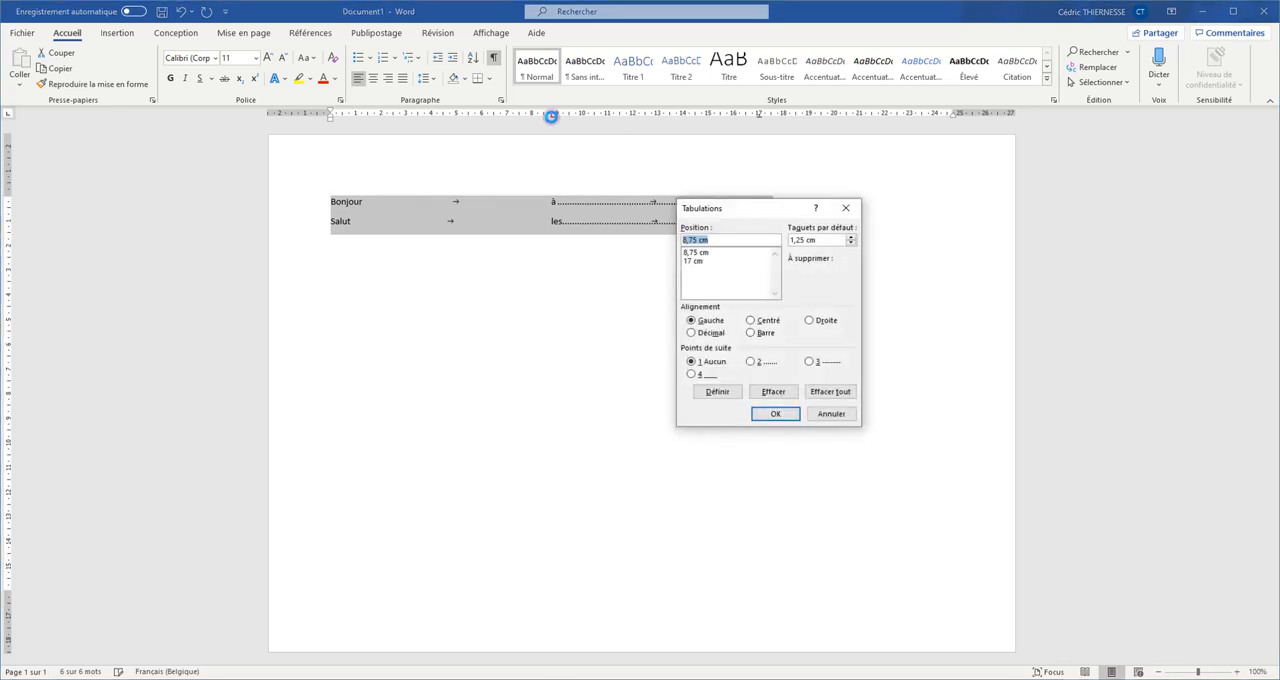
click(699, 254)
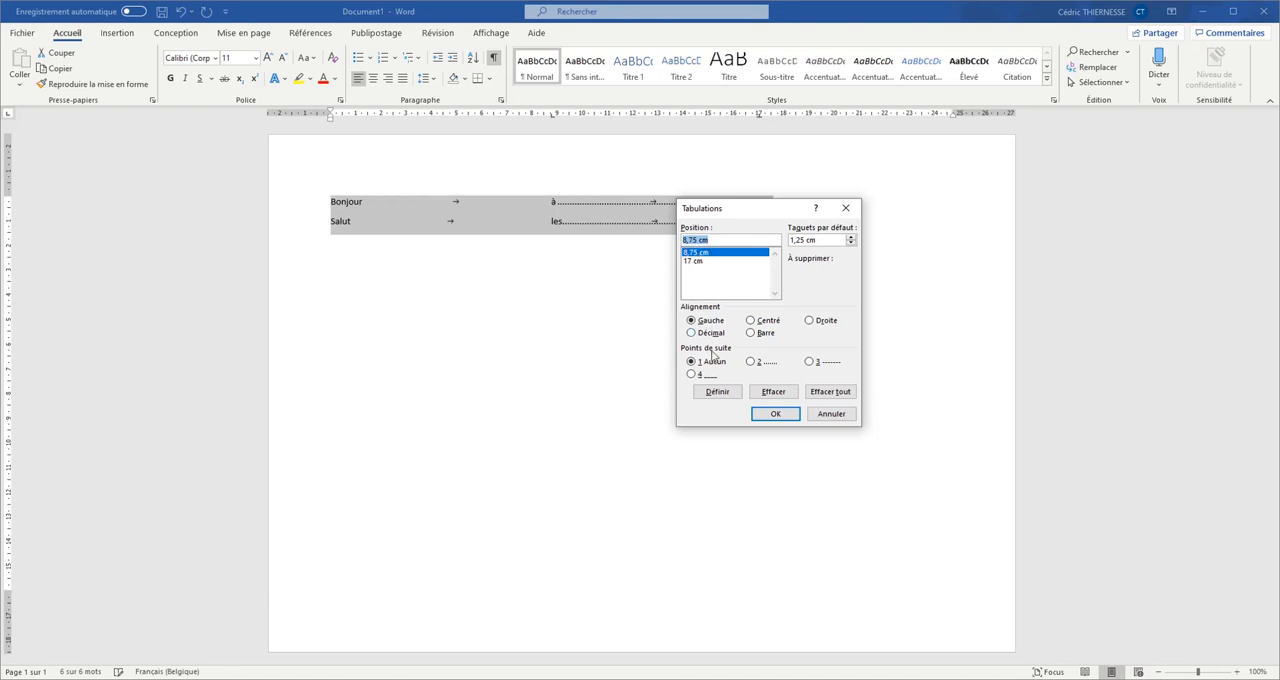
click(755, 365)
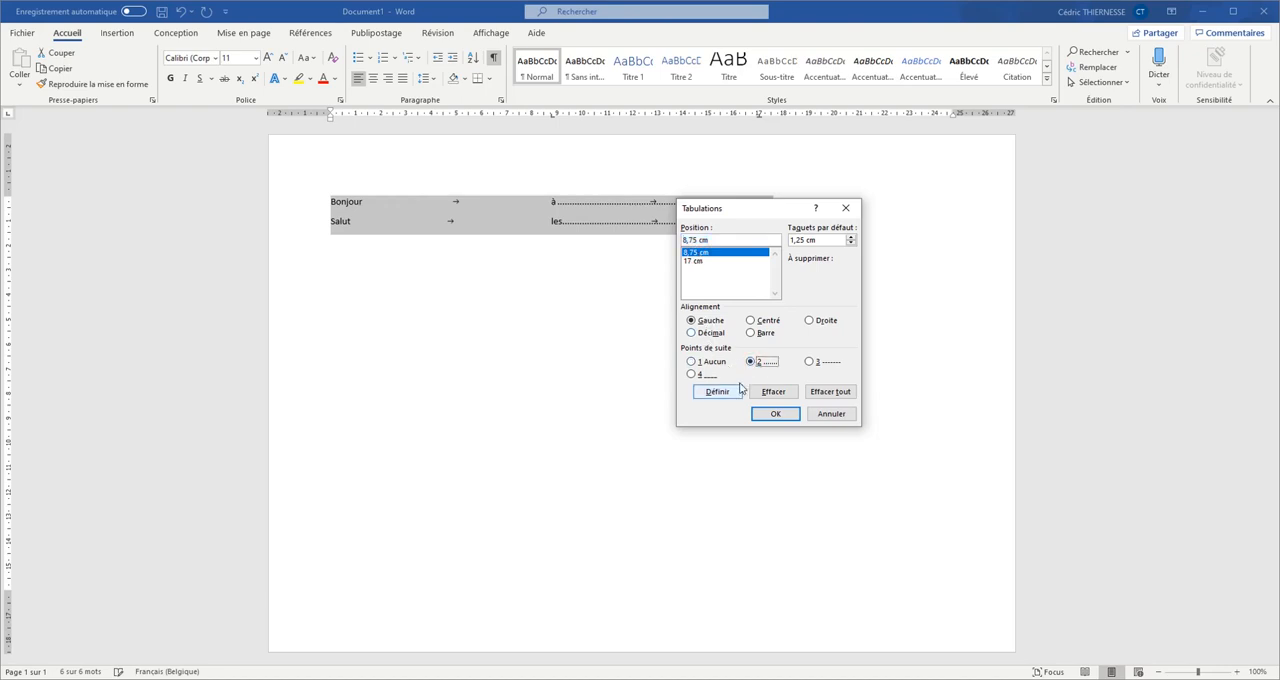
click(720, 392)
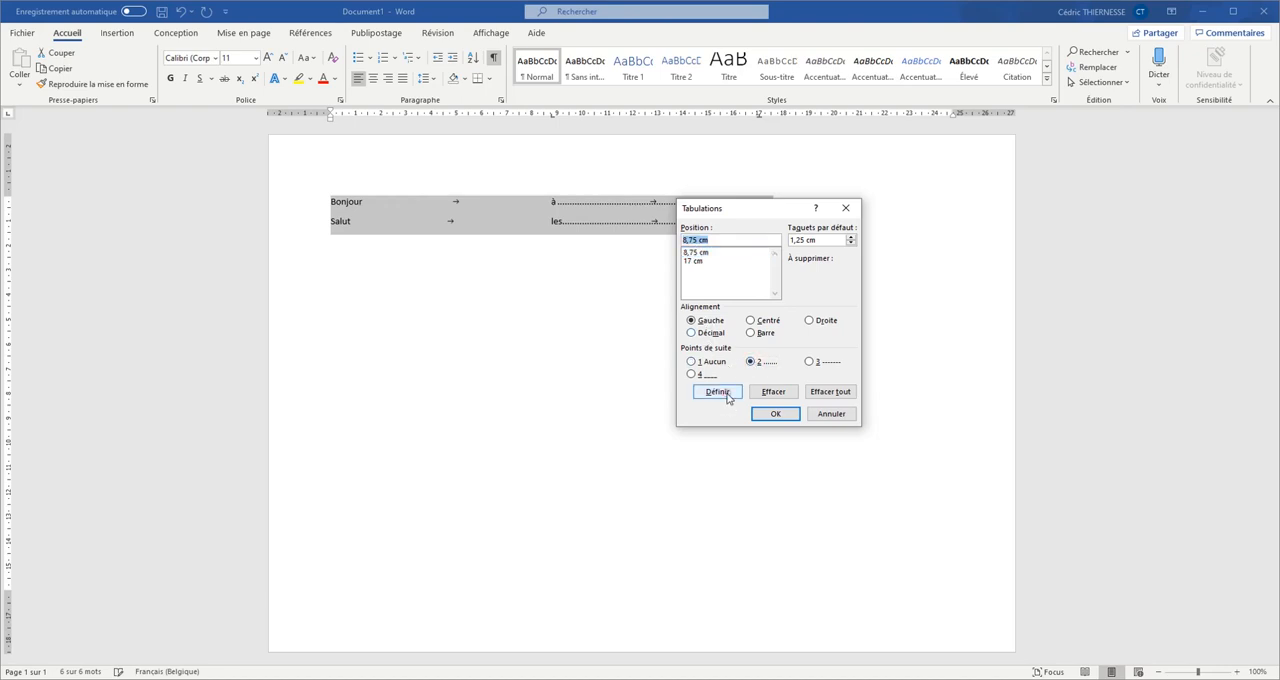
click(775, 414)
click(467, 310)
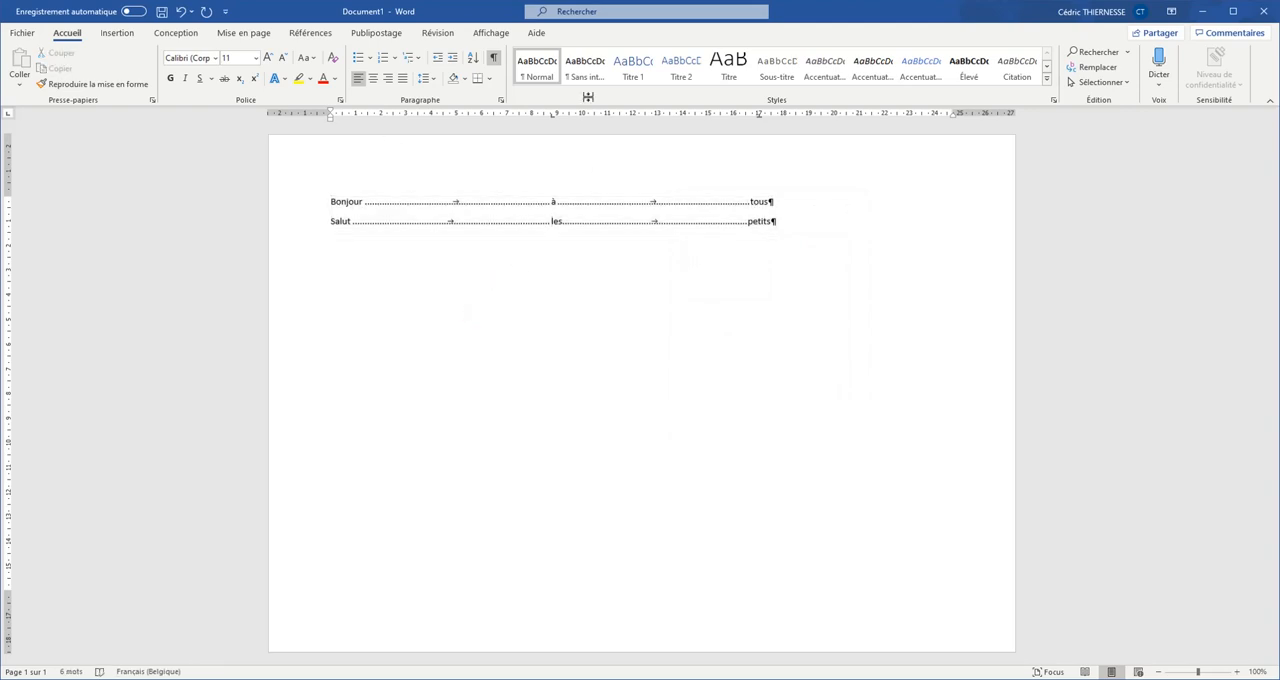
click(494, 58)
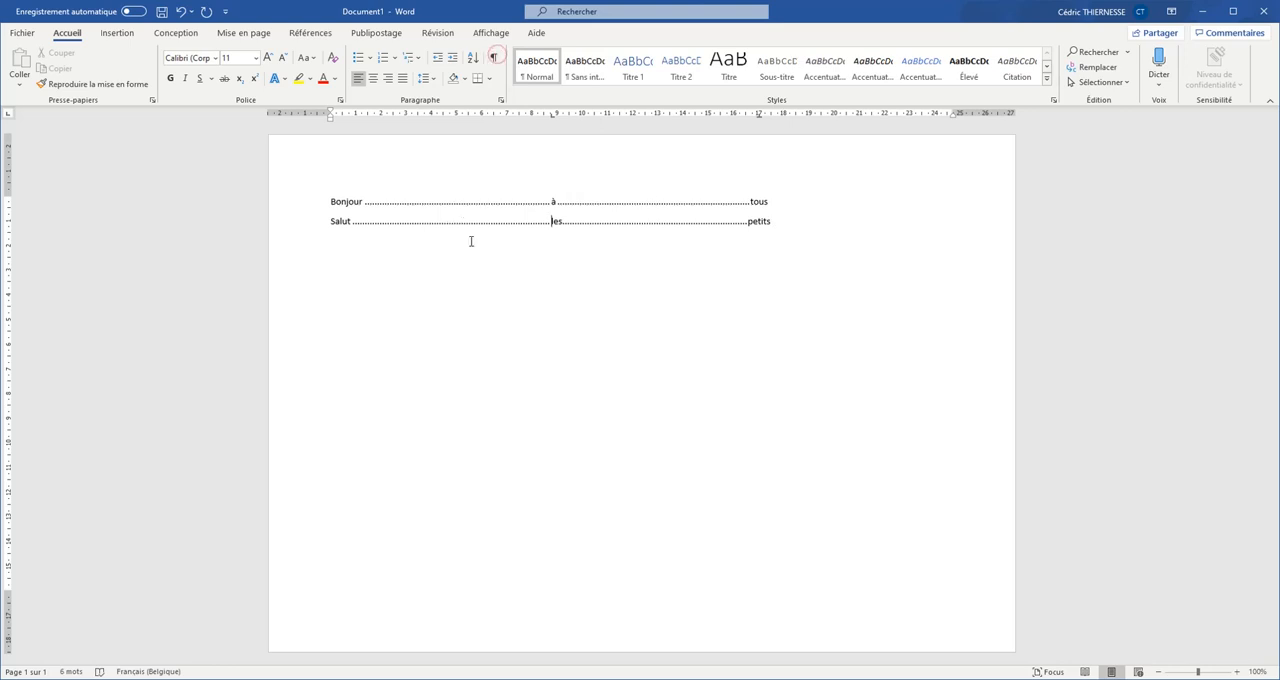